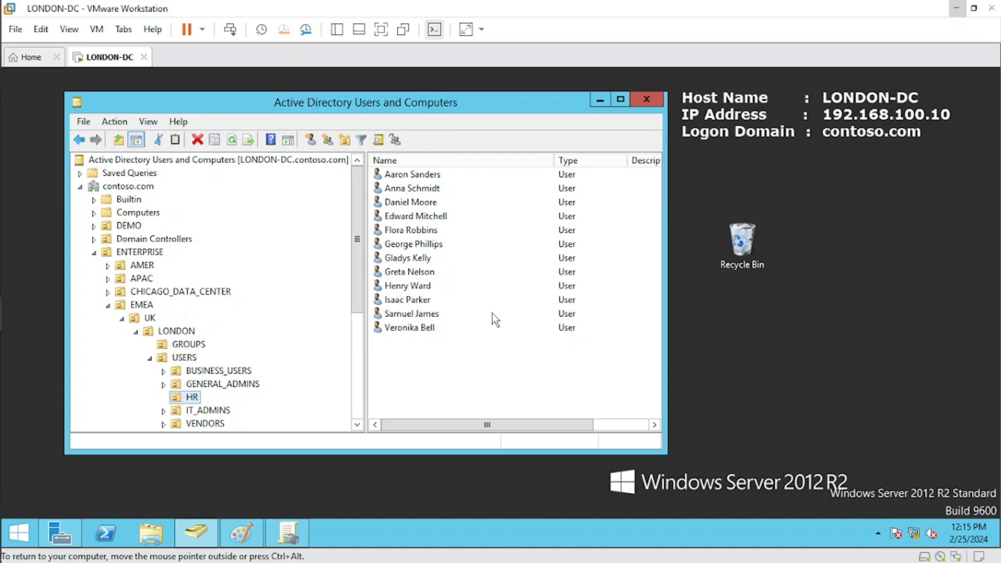
# Review all user accounts in the HR organizational unit under LONDON > USERS.
pyautogui.click(192, 397)
pyautogui.click(235, 399)
pyautogui.press('F2')
pyautogui.moveTo(468, 375); pyautogui.dragTo(370, 169)
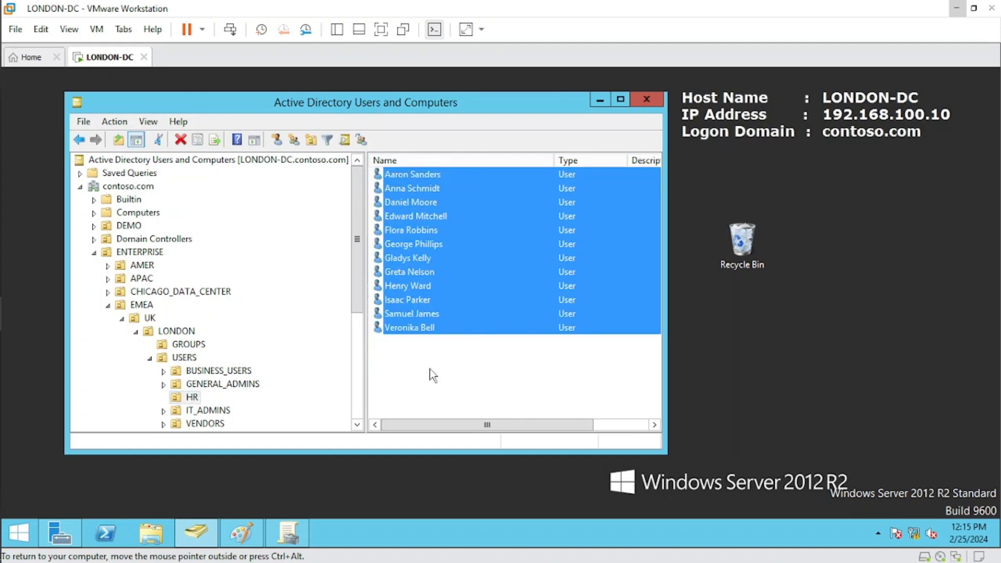
pyautogui.click(453, 364)
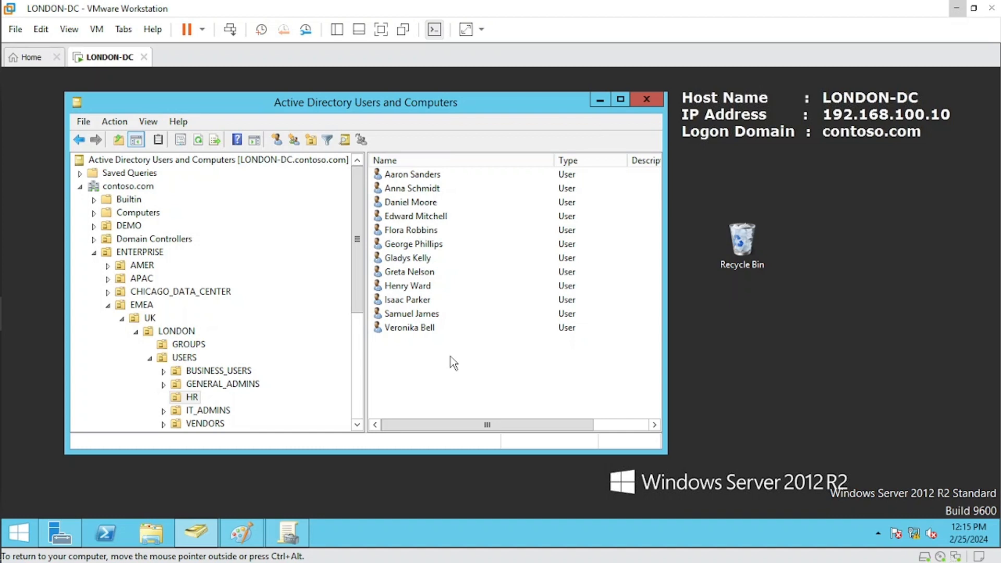
# Switch to Paint and brush a blue arrow toward the green Apply box and a curly brace beside the blue Exclude box.
pyautogui.click(242, 532)
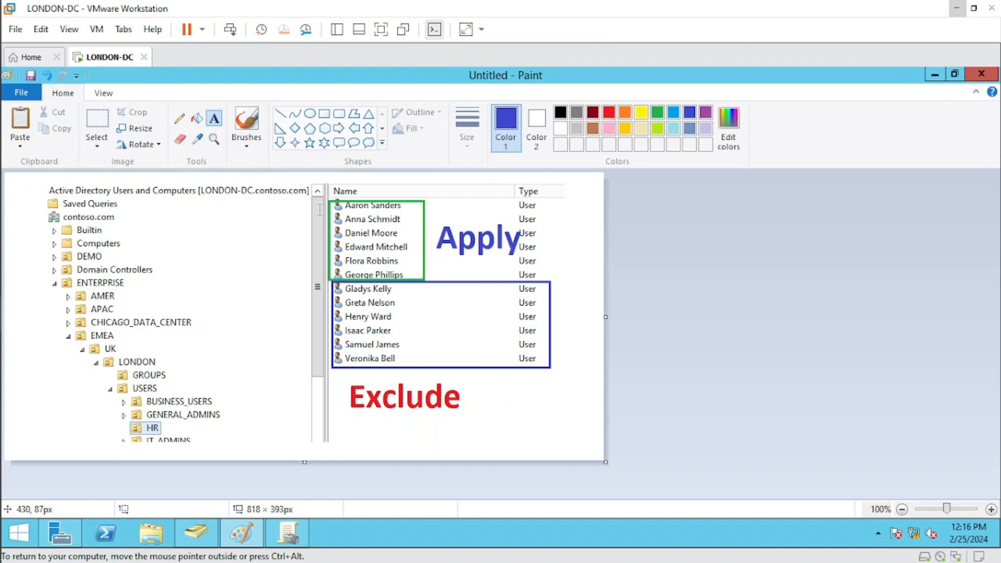
pyautogui.click(256, 125)
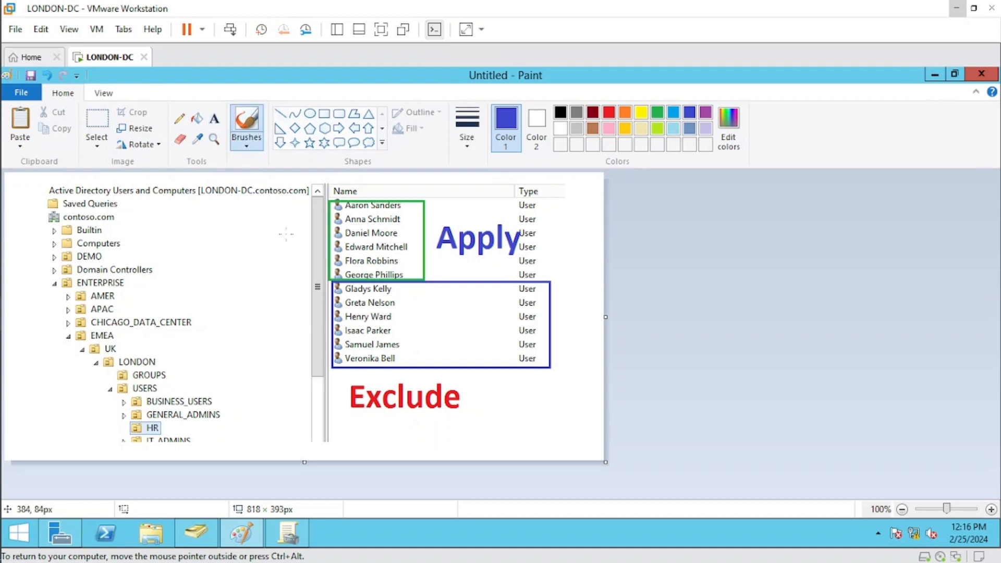
pyautogui.moveTo(268, 234)
pyautogui.mouseDown()
pyautogui.moveTo(323, 236)
pyautogui.moveTo(305, 252)
pyautogui.mouseUp()
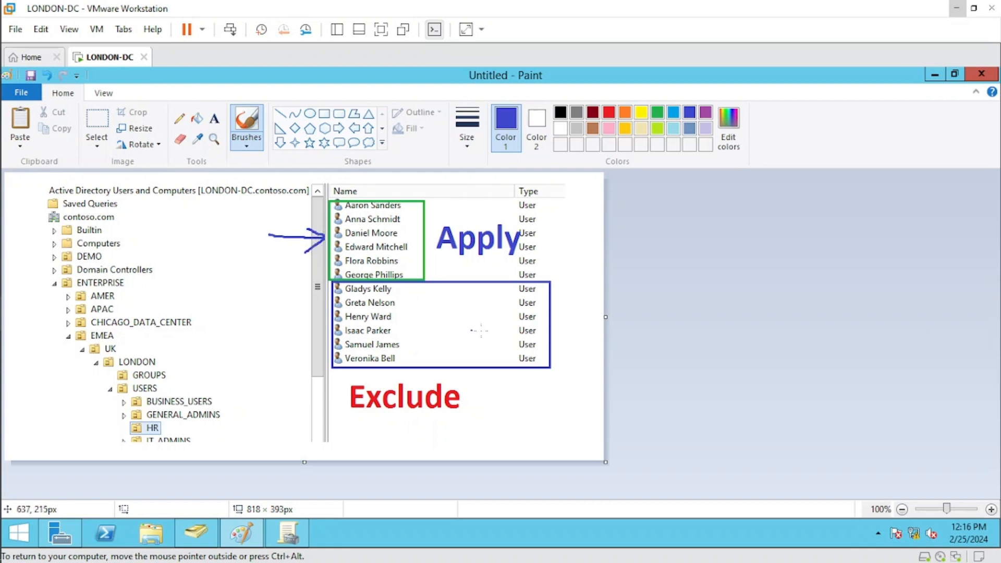
pyautogui.moveTo(563, 273)
pyautogui.mouseDown()
pyautogui.moveTo(573, 351)
pyautogui.moveTo(554, 384)
pyautogui.moveTo(539, 388)
pyautogui.mouseUp()
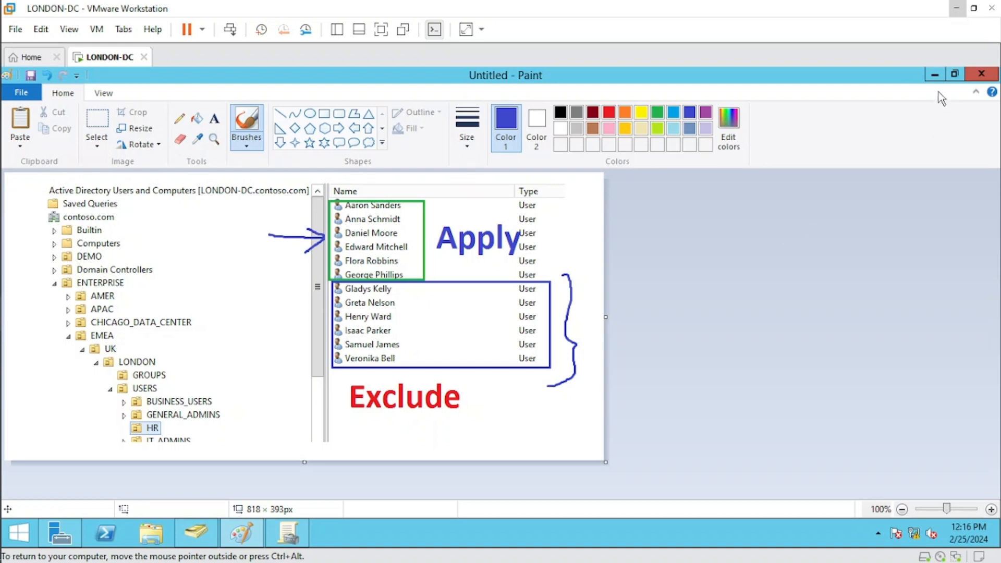
pyautogui.click(934, 76)
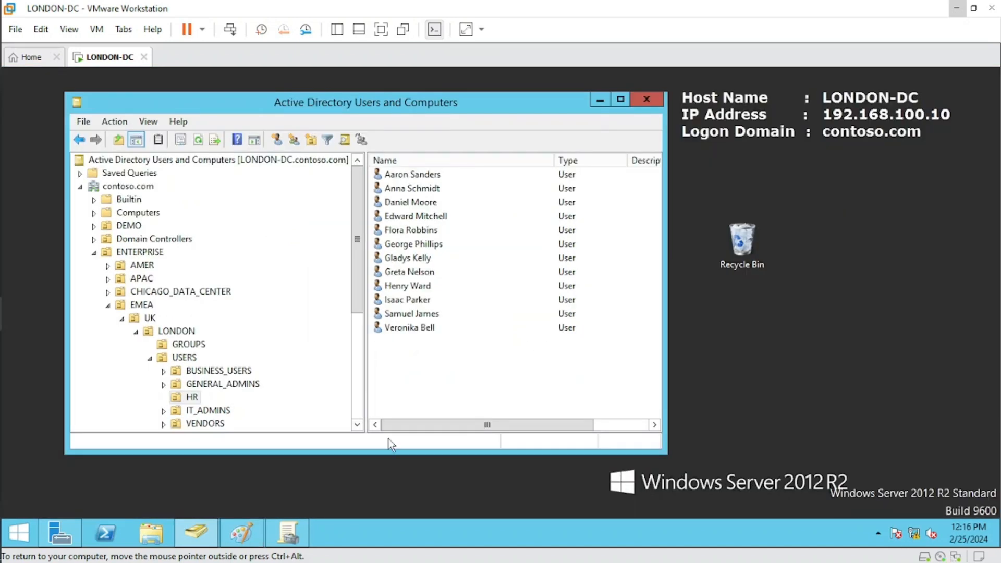
# Switch to Group Policy Management and compare the security filtering of the Disable USB, Policy--4 and Policy--5 GPOs.
pyautogui.click(296, 537)
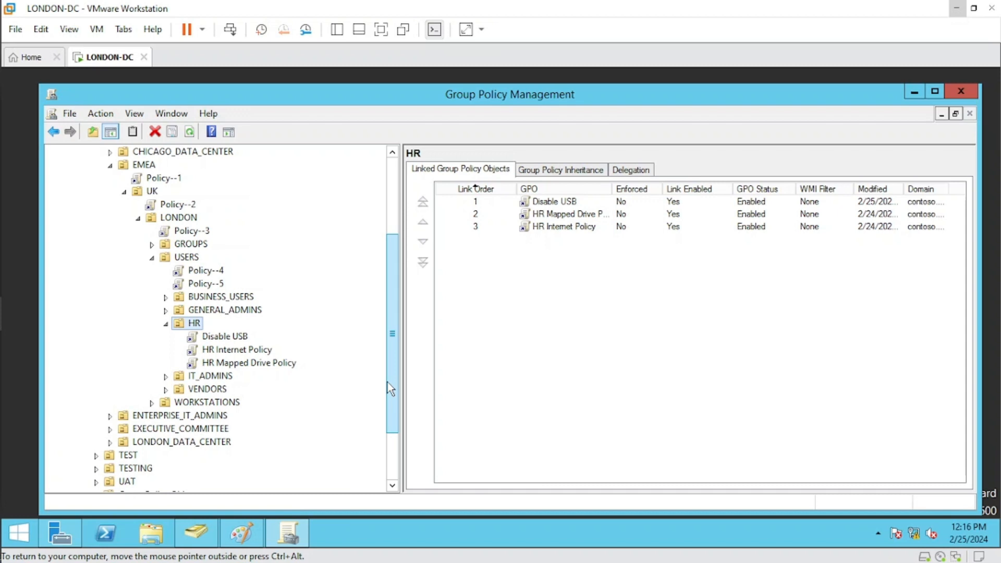
pyautogui.click(228, 340)
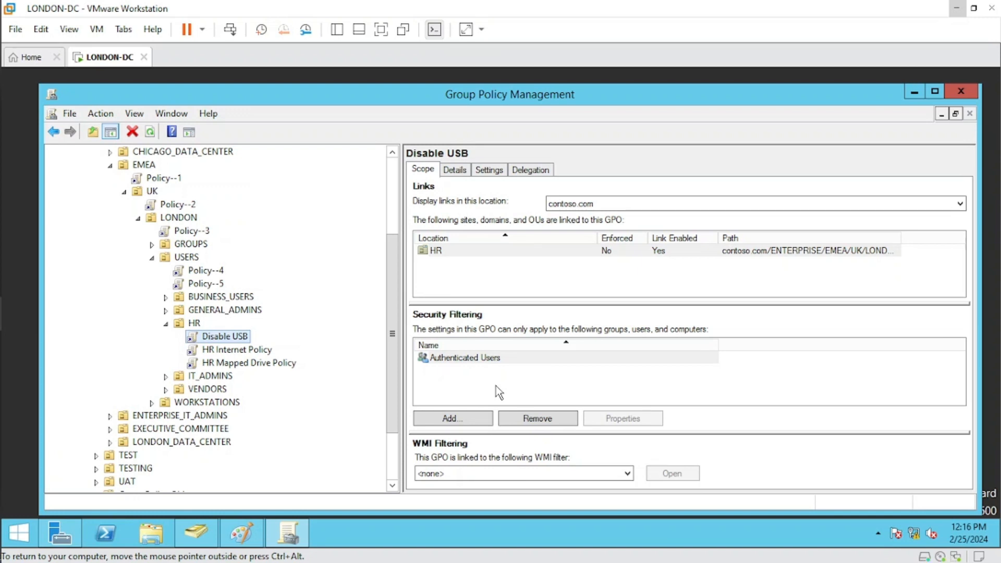
pyautogui.click(490, 358)
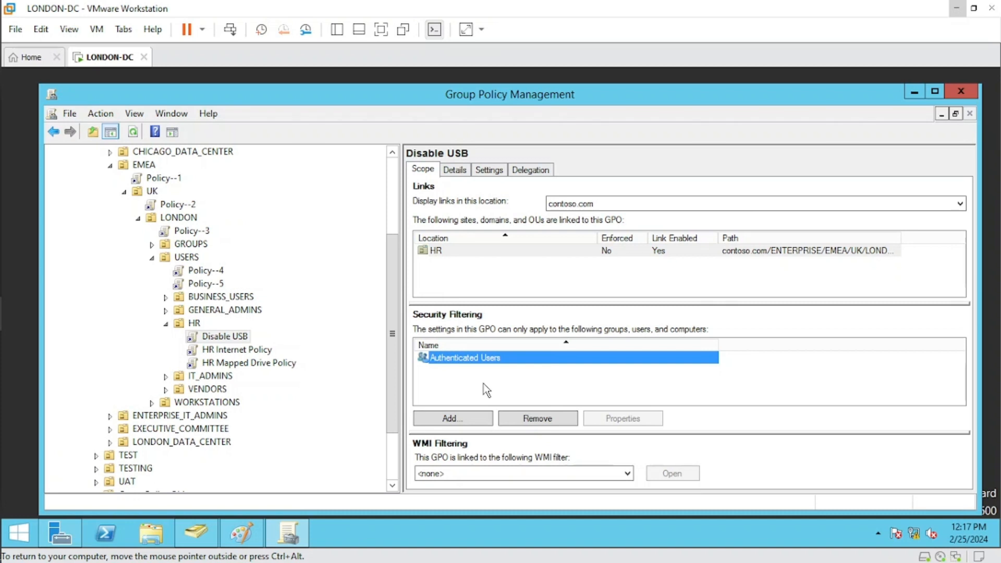
pyautogui.click(206, 271)
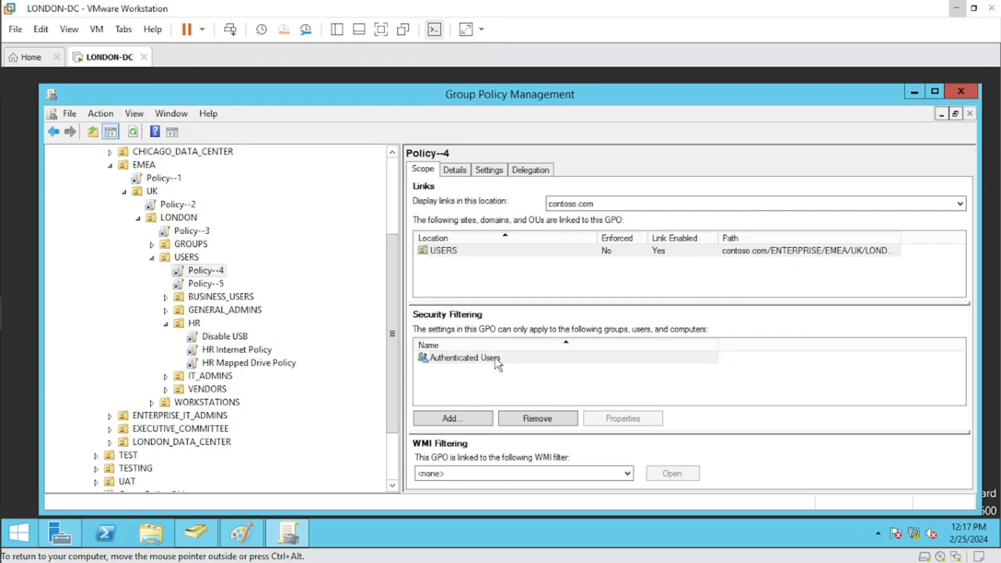
pyautogui.click(209, 284)
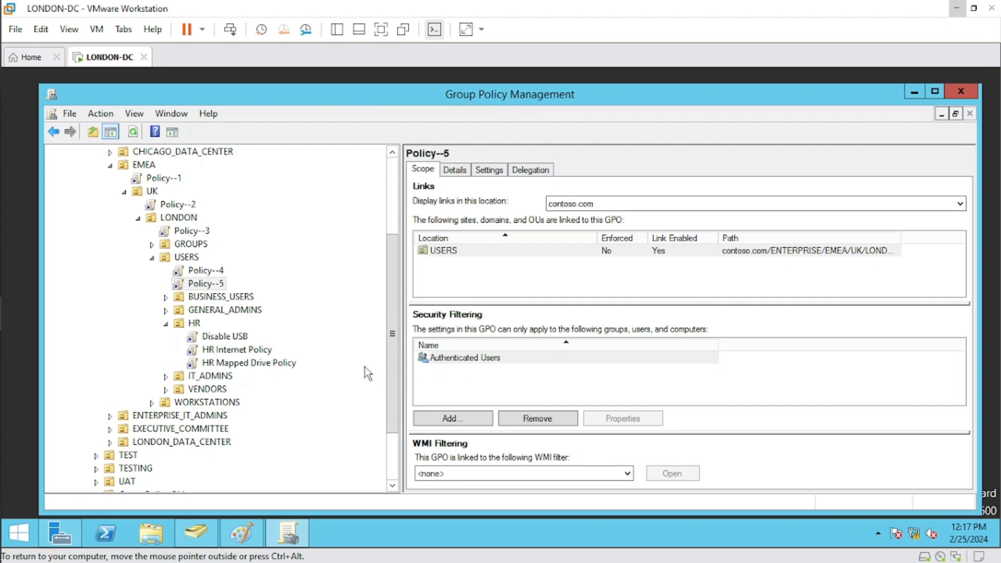
pyautogui.click(226, 340)
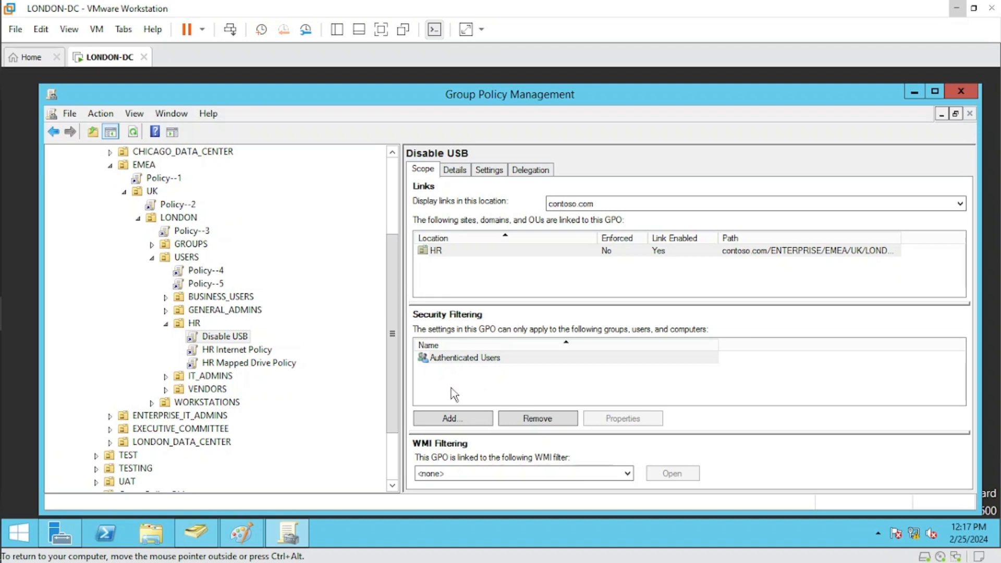
# Switch to Paint and brush a blue curve over the Exclude users and a second arrow toward the green Apply box.
pyautogui.click(248, 529)
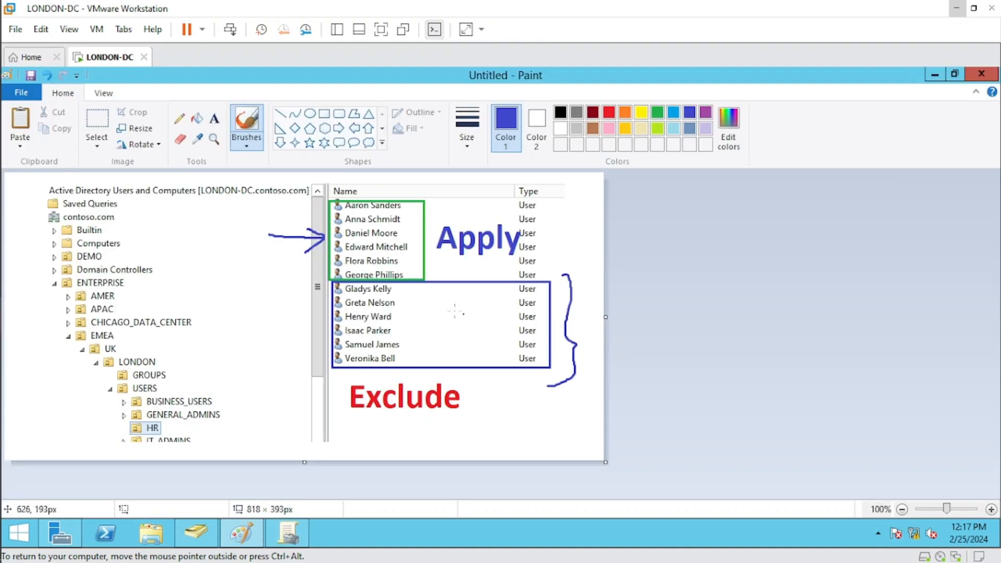
pyautogui.moveTo(457, 296)
pyautogui.mouseDown()
pyautogui.moveTo(490, 379)
pyautogui.moveTo(464, 327)
pyautogui.mouseUp()
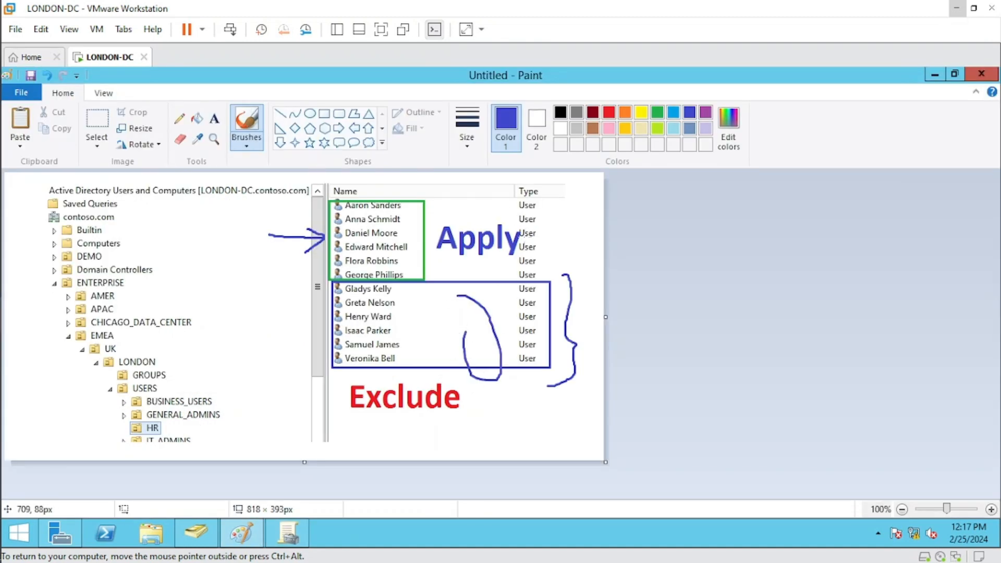
pyautogui.moveTo(271, 221)
pyautogui.mouseDown()
pyautogui.moveTo(318, 222)
pyautogui.moveTo(300, 238)
pyautogui.mouseUp()
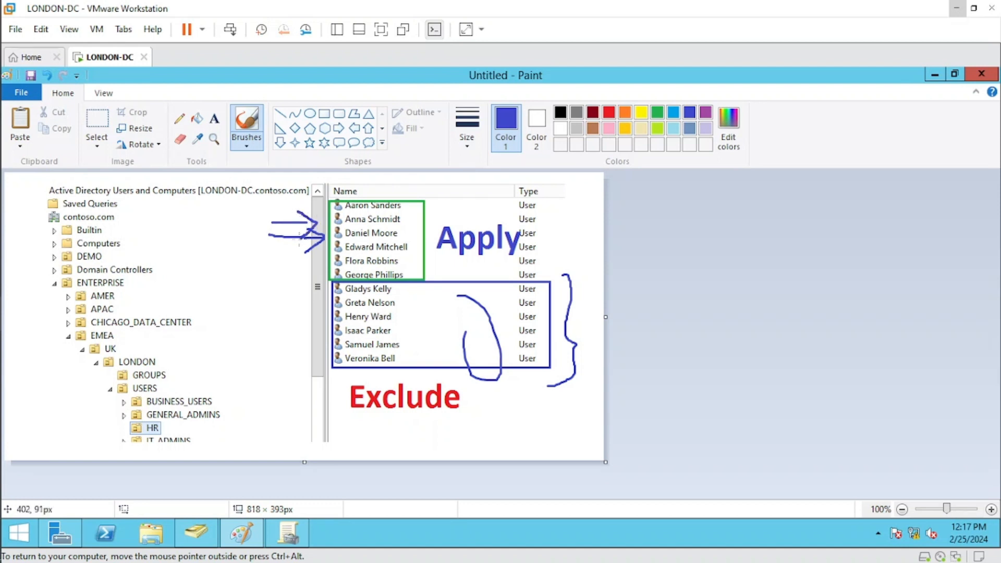
pyautogui.click(205, 538)
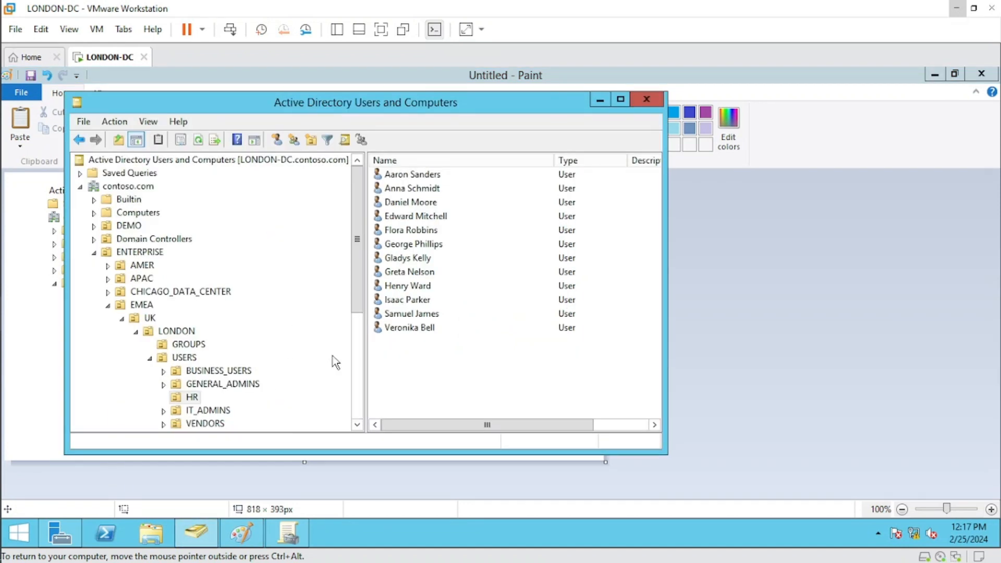
pyautogui.click(932, 75)
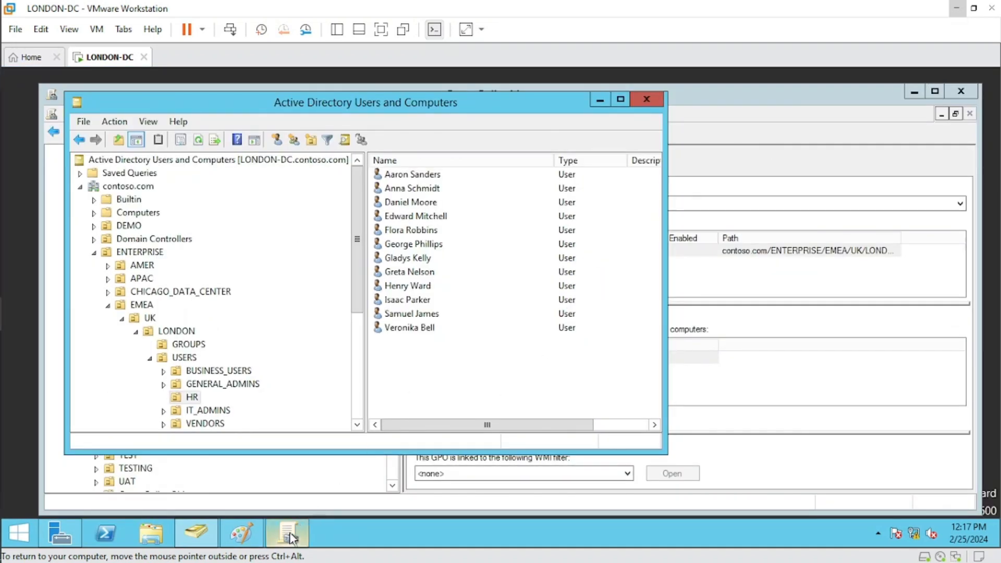
# In Paint, brush a blue curly brace beside the green Apply box, and return to Active Directory Users and Computers.
pyautogui.click(241, 532)
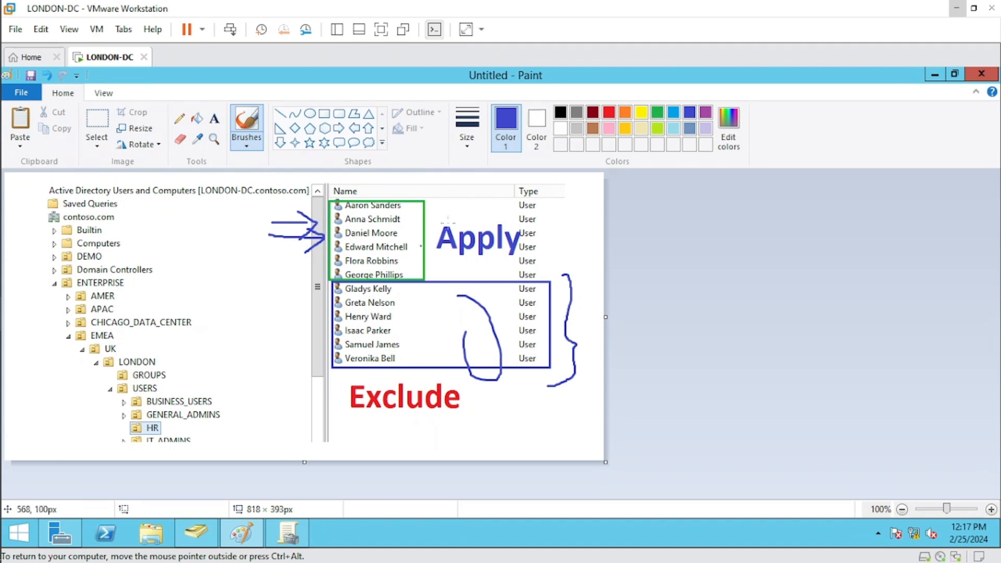
pyautogui.moveTo(443, 198)
pyautogui.mouseDown()
pyautogui.moveTo(451, 224)
pyautogui.moveTo(435, 280)
pyautogui.mouseUp()
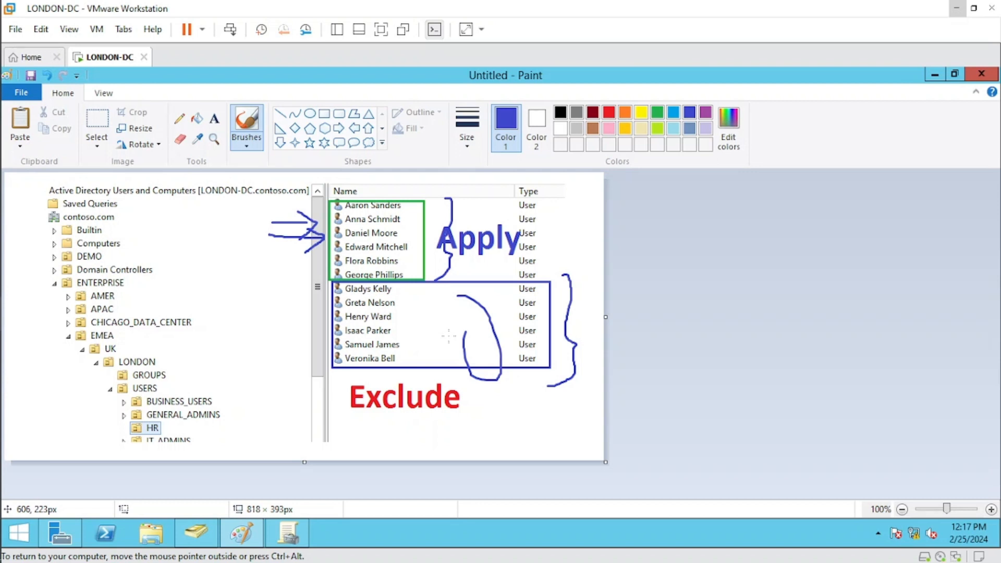
pyautogui.click(933, 75)
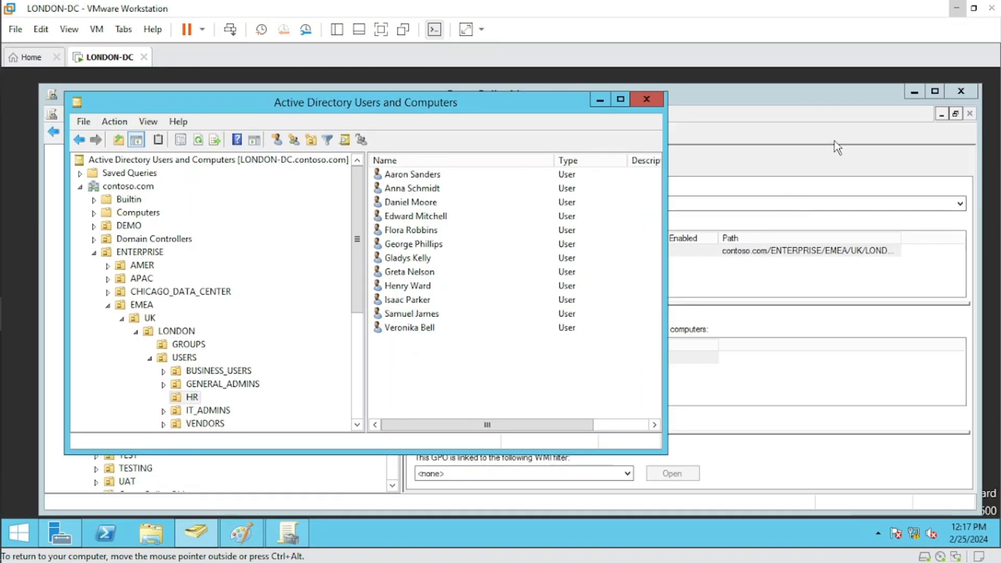
# Create a global security group named "LONDON HR - USB DISABLE" in the GROUPS organizational unit under LONDON.
pyautogui.moveTo(353, 272); pyautogui.dragTo(354, 324)
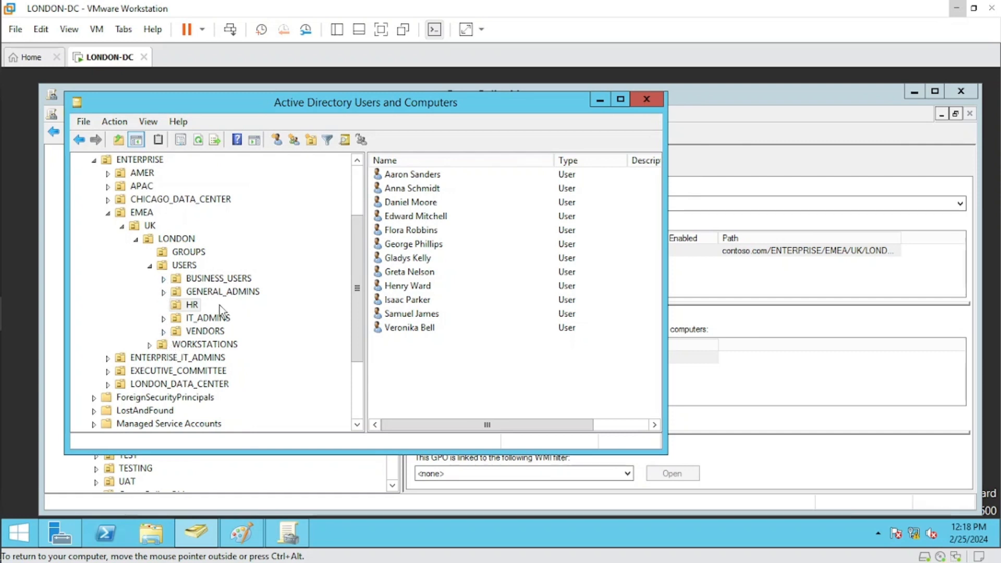
pyautogui.click(187, 253)
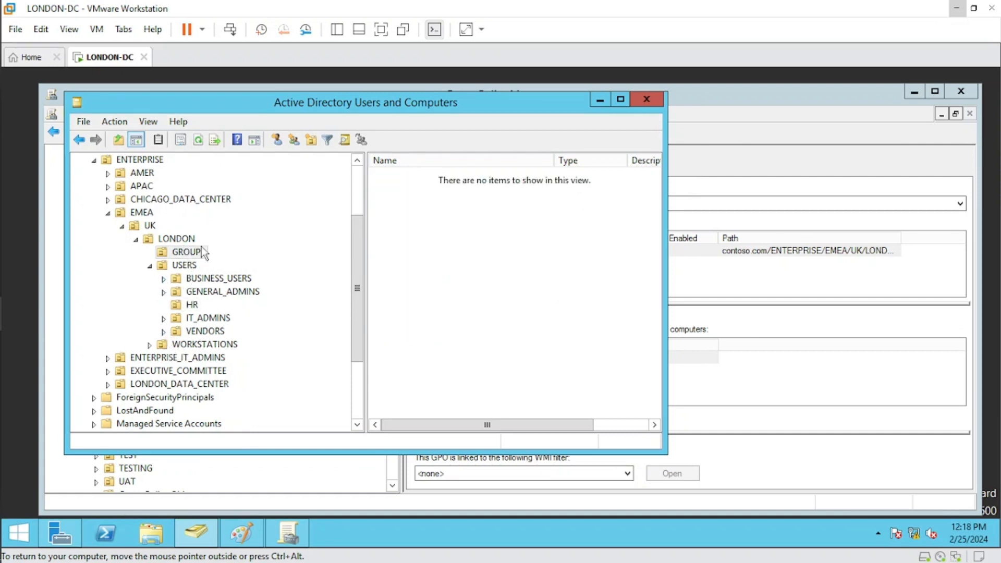
pyautogui.rightClick(434, 244)
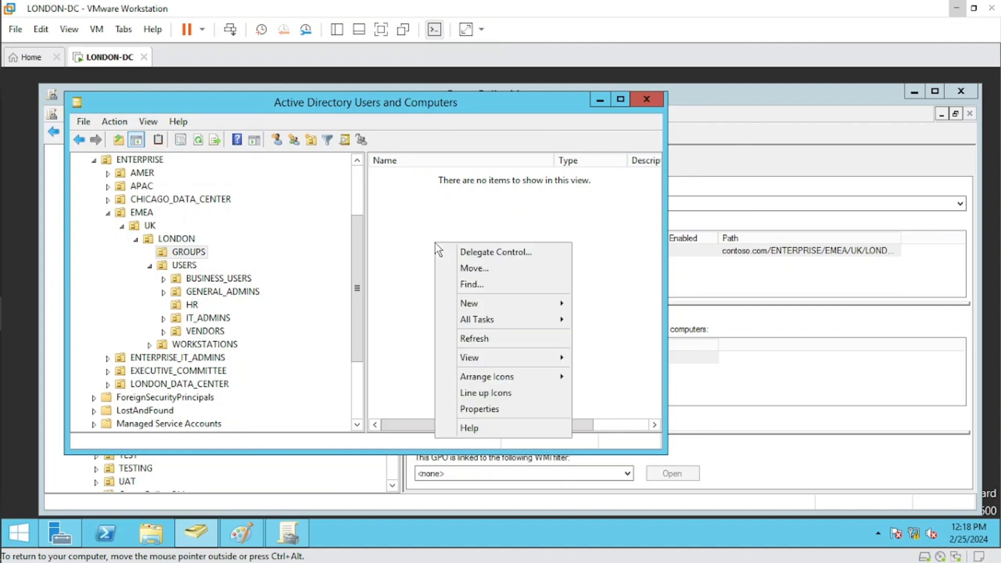
pyautogui.moveTo(492, 305)
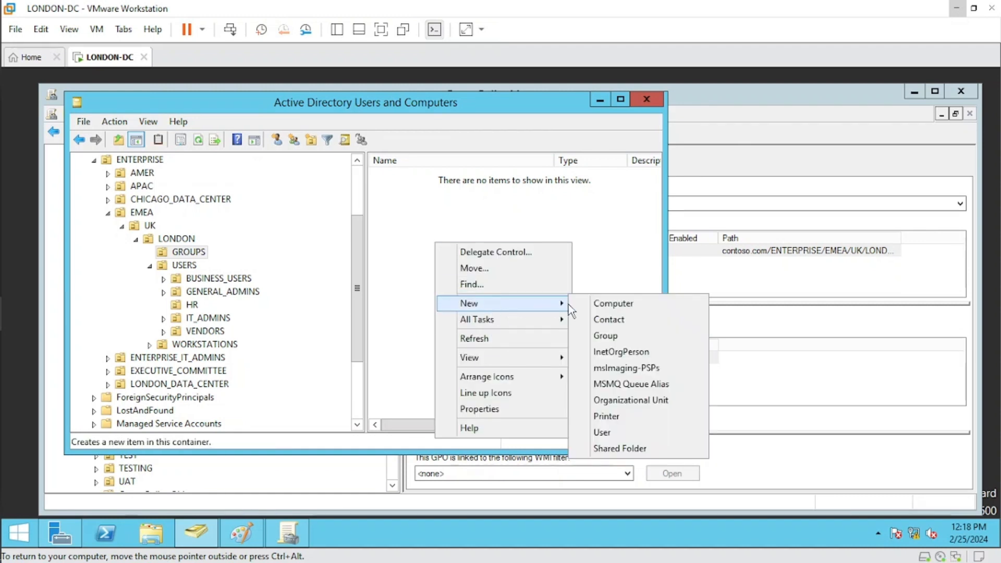
pyautogui.click(610, 341)
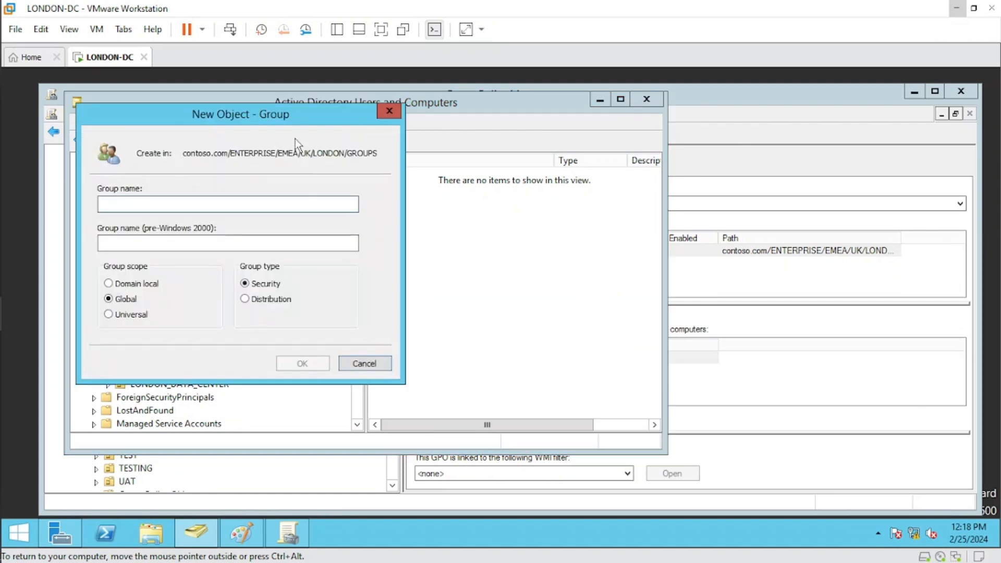
pyautogui.moveTo(296, 125); pyautogui.dragTo(386, 175)
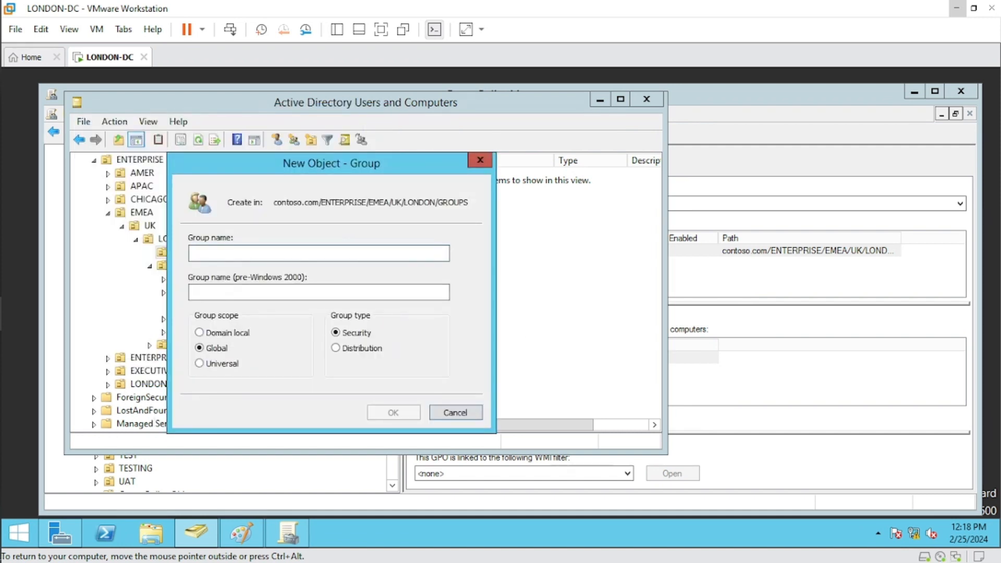
pyautogui.write('LONDON')
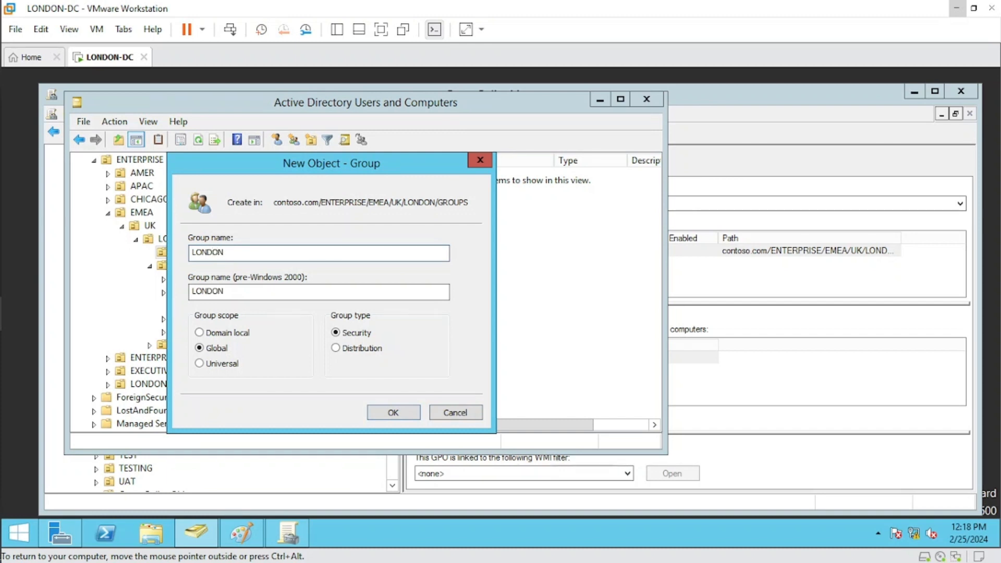
pyautogui.write(' HR - USB DISABLE')
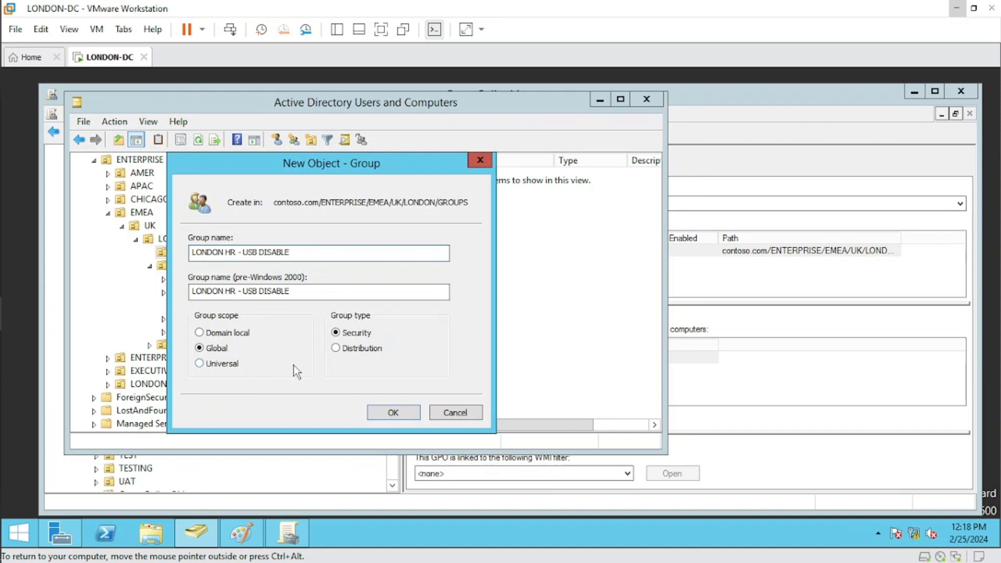
pyautogui.click(391, 411)
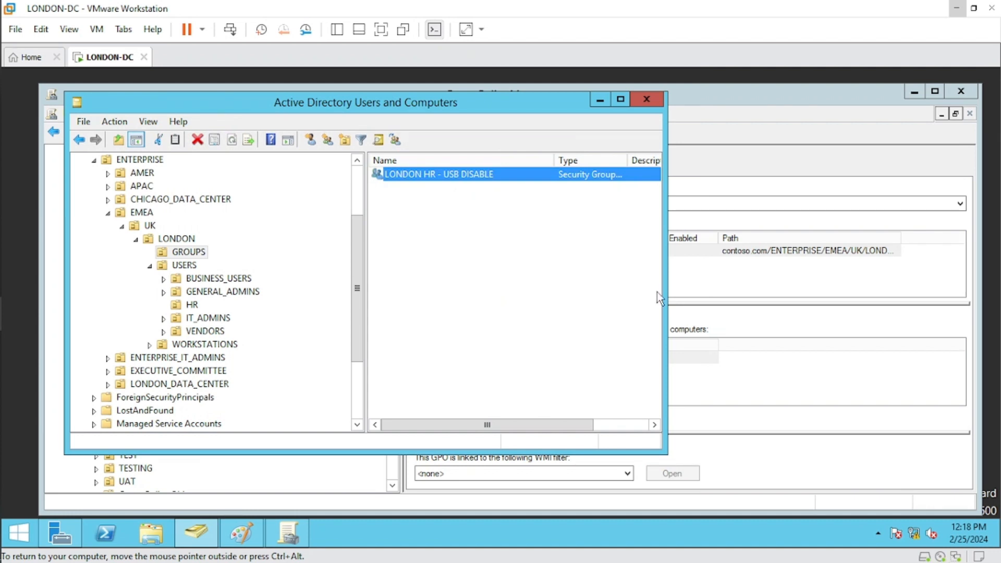
# Add the first six users in the London HR organizational unit to the "LONDON HR - USB DISABLE" group.
pyautogui.moveTo(663, 293); pyautogui.dragTo(719, 294)
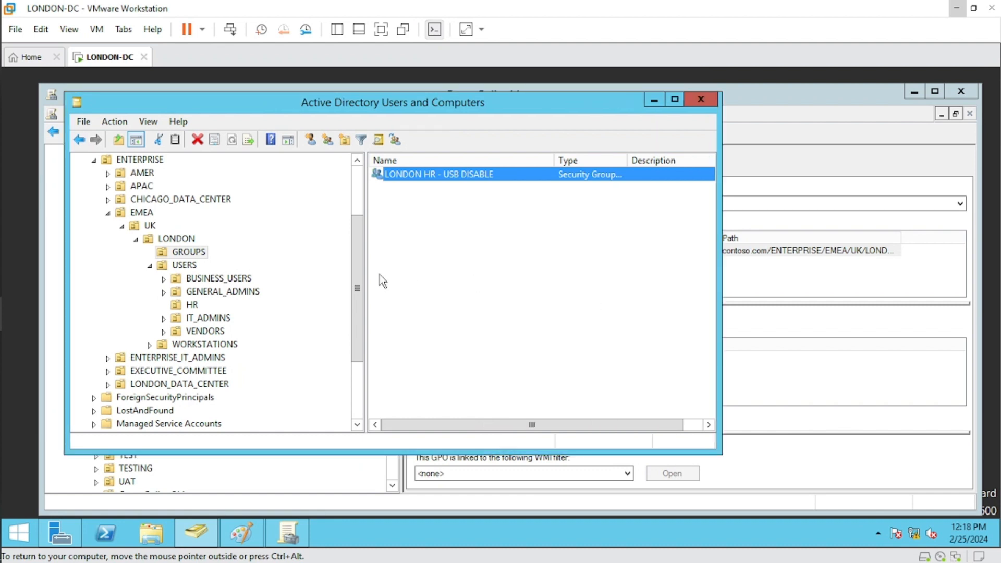
pyautogui.click(202, 305)
pyautogui.click(418, 178)
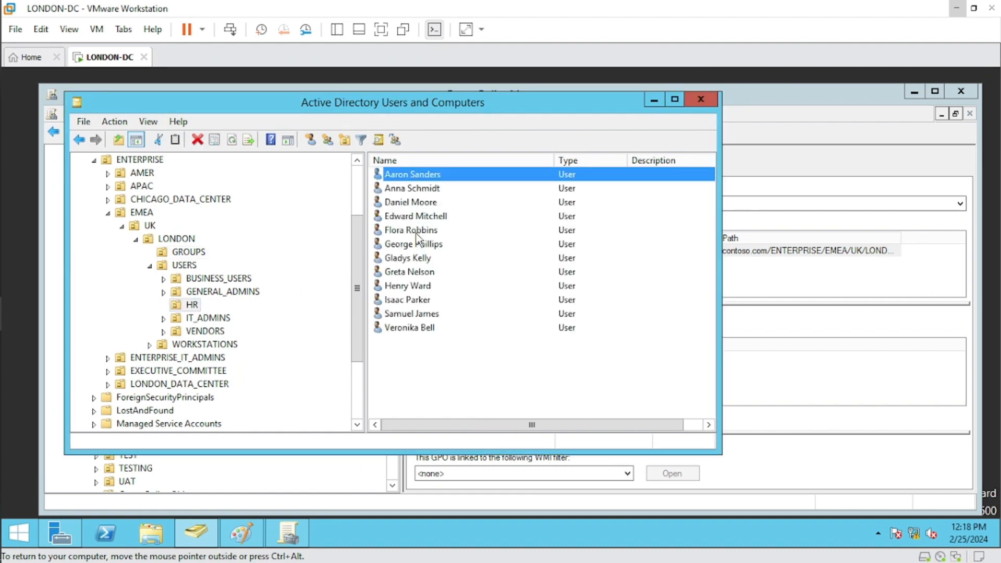
pyautogui.keyDown('ctrl'); pyautogui.click(407, 246); pyautogui.keyUp('ctrl')
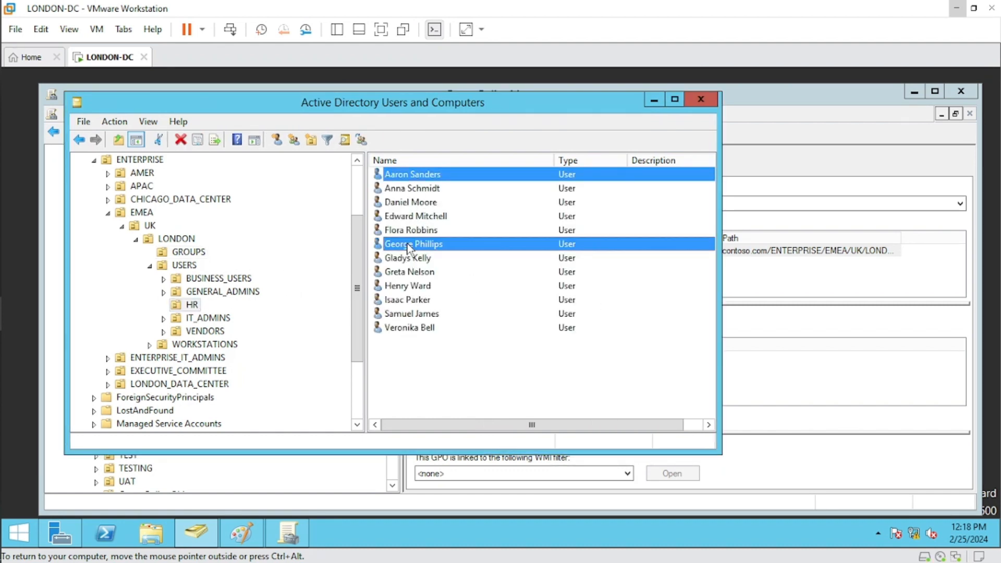
pyautogui.keyDown('ctrl'); pyautogui.click(417, 189); pyautogui.keyUp('ctrl')
pyautogui.keyDown('ctrl'); pyautogui.click(417, 204); pyautogui.keyUp('ctrl')
pyautogui.keyDown('ctrl'); pyautogui.click(414, 219); pyautogui.keyUp('ctrl')
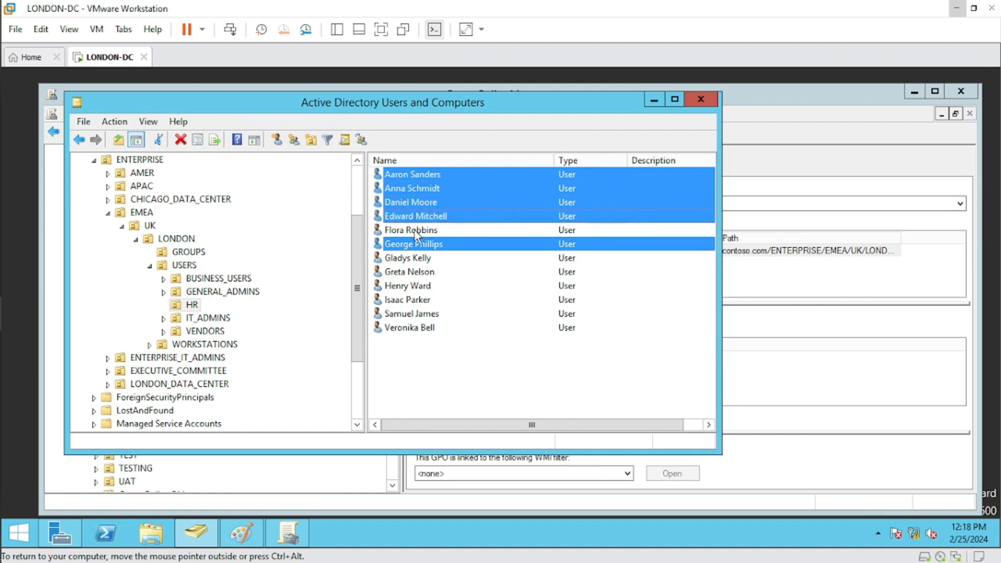
pyautogui.keyDown('ctrl'); pyautogui.click(417, 232); pyautogui.keyUp('ctrl')
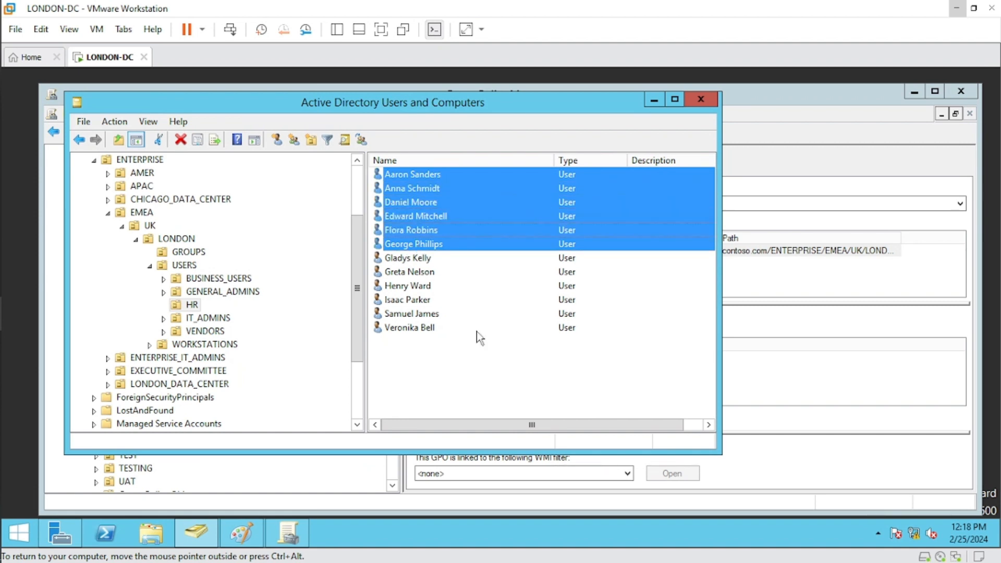
pyautogui.rightClick(412, 212)
pyautogui.click(487, 227)
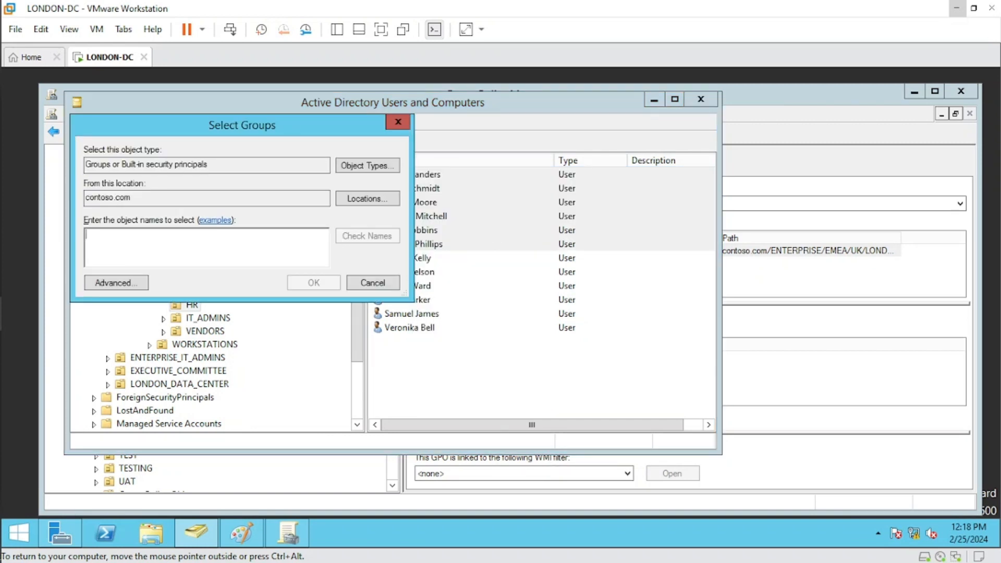
pyautogui.write('LONDON')
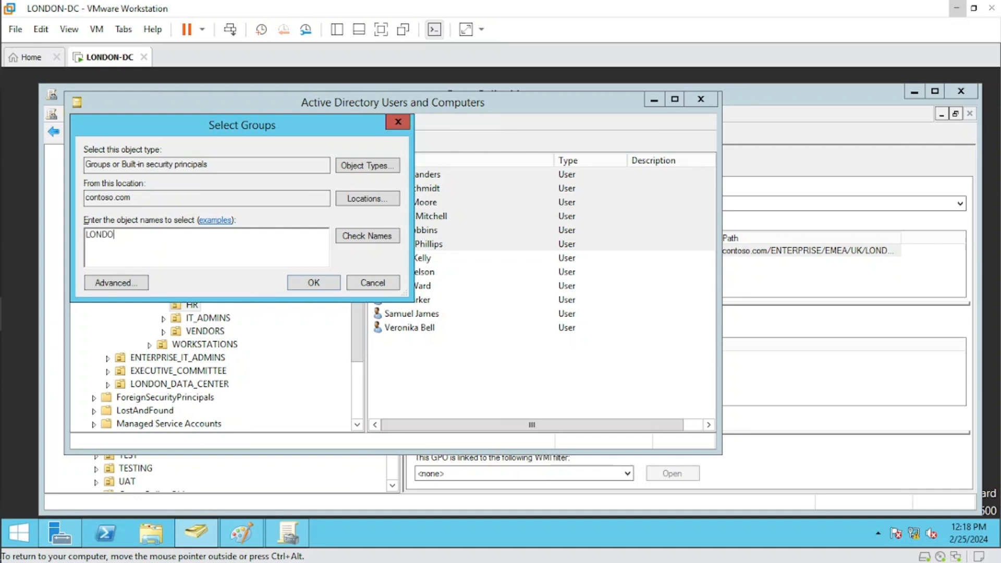
pyautogui.click(363, 237)
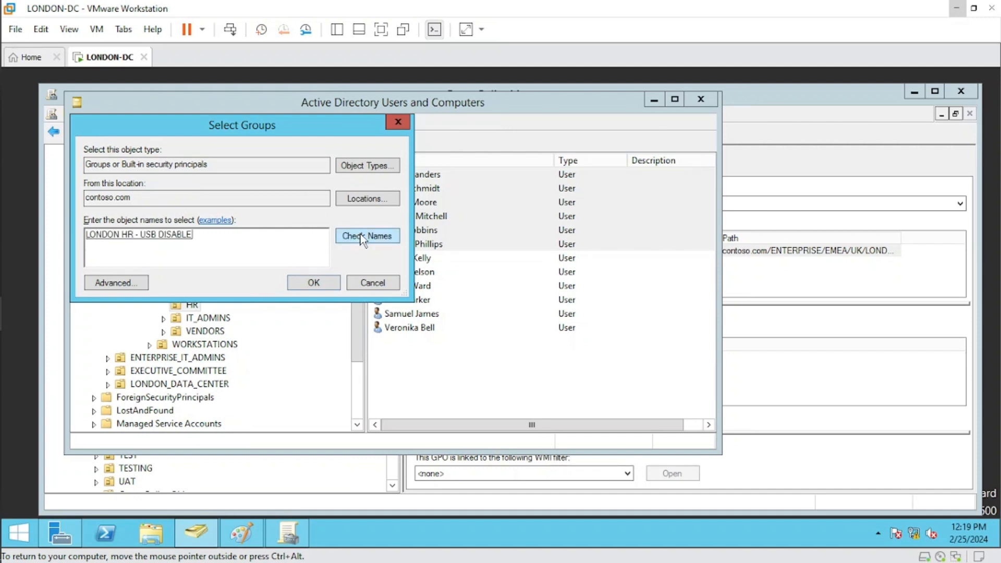
pyautogui.click(314, 282)
pyautogui.click(616, 357)
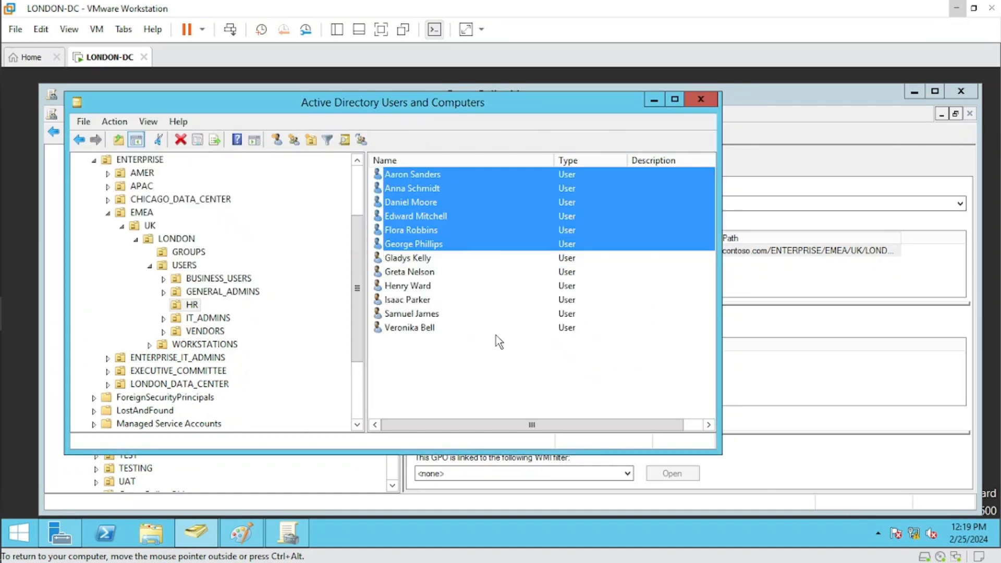
pyautogui.click(463, 358)
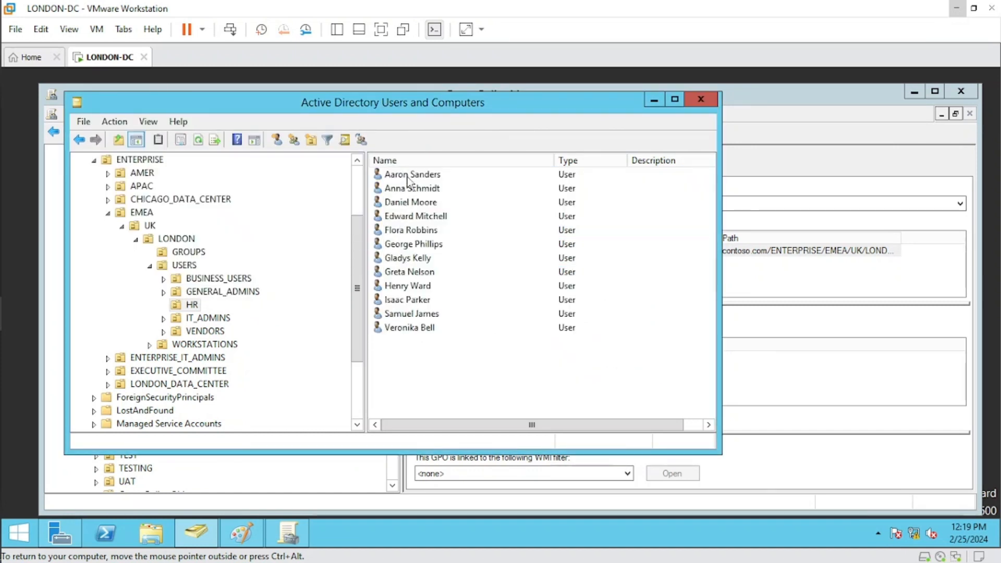
# Review the member list of the "LONDON HR - USB DISABLE" group in the London GROUPS organizational unit.
pyautogui.click(194, 252)
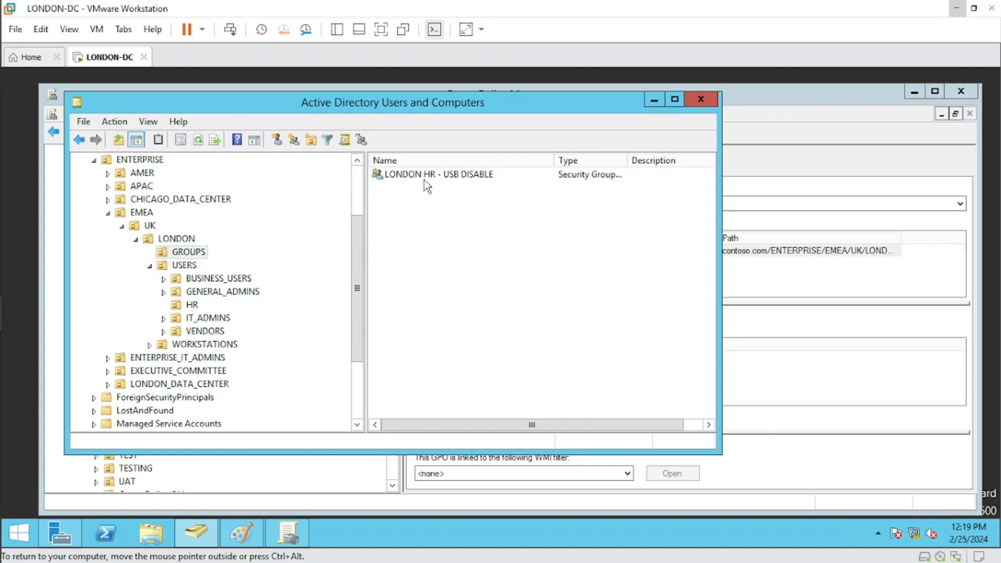
pyautogui.rightClick(425, 176)
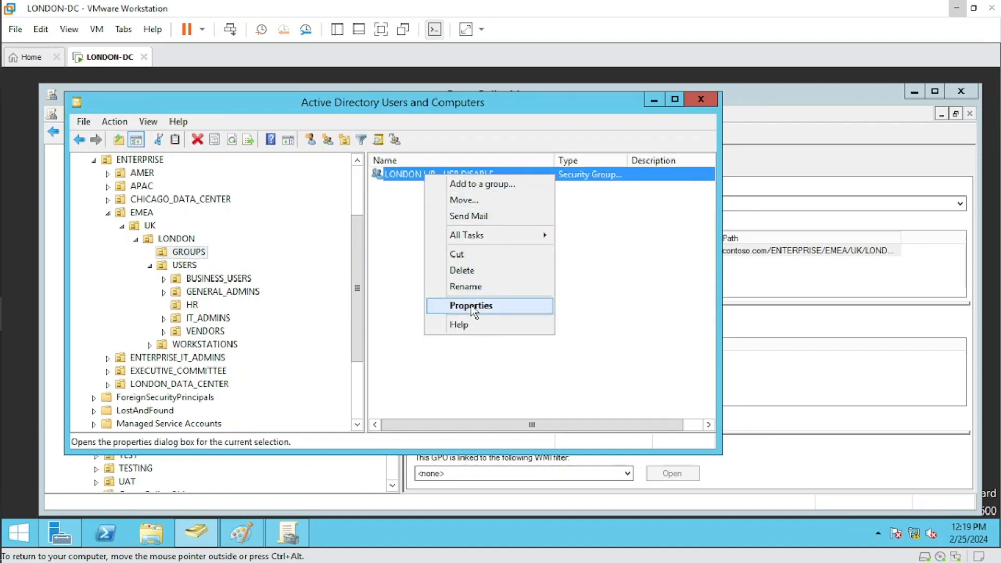
pyautogui.click(472, 306)
pyautogui.click(367, 149)
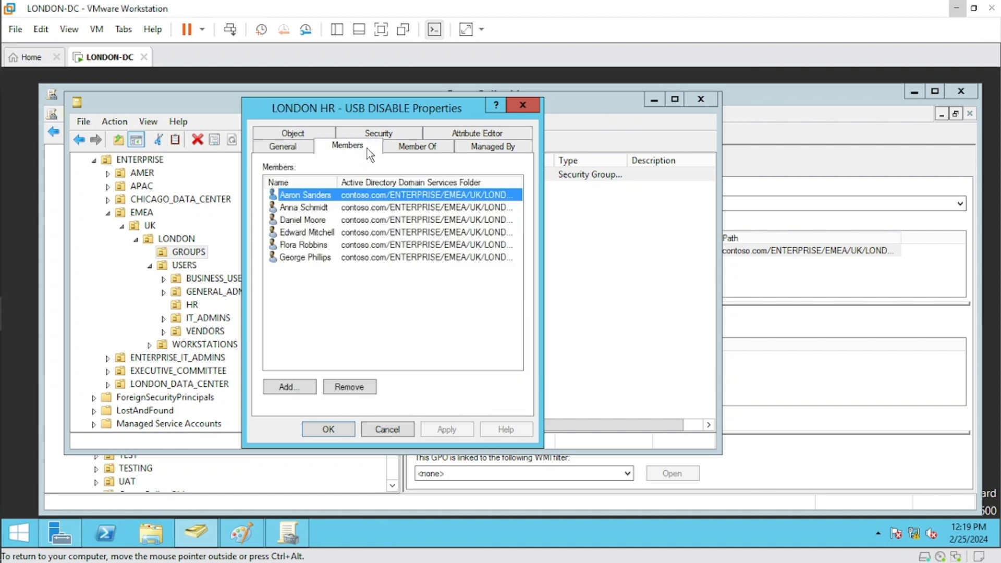
pyautogui.moveTo(337, 182); pyautogui.dragTo(366, 183)
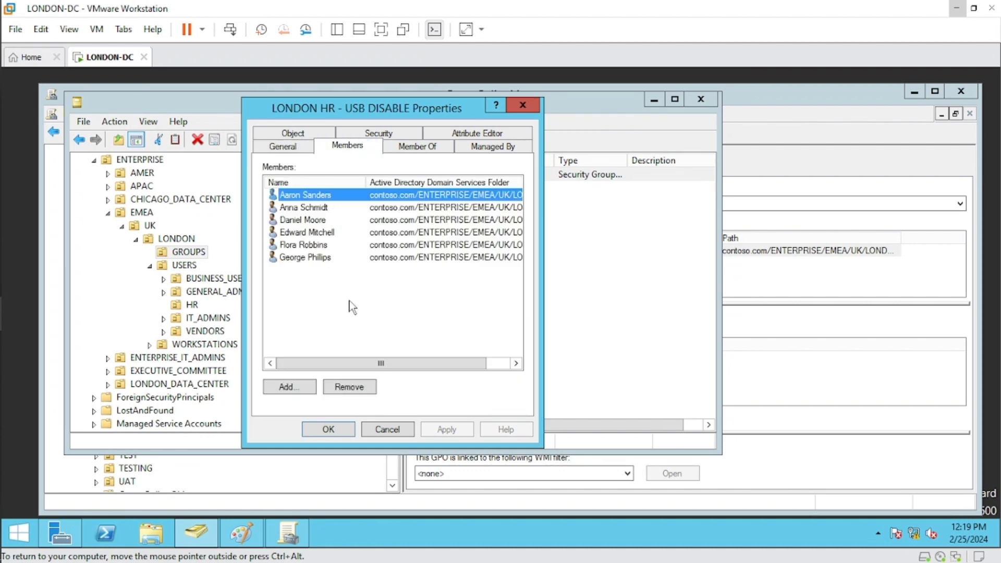
pyautogui.click(352, 307)
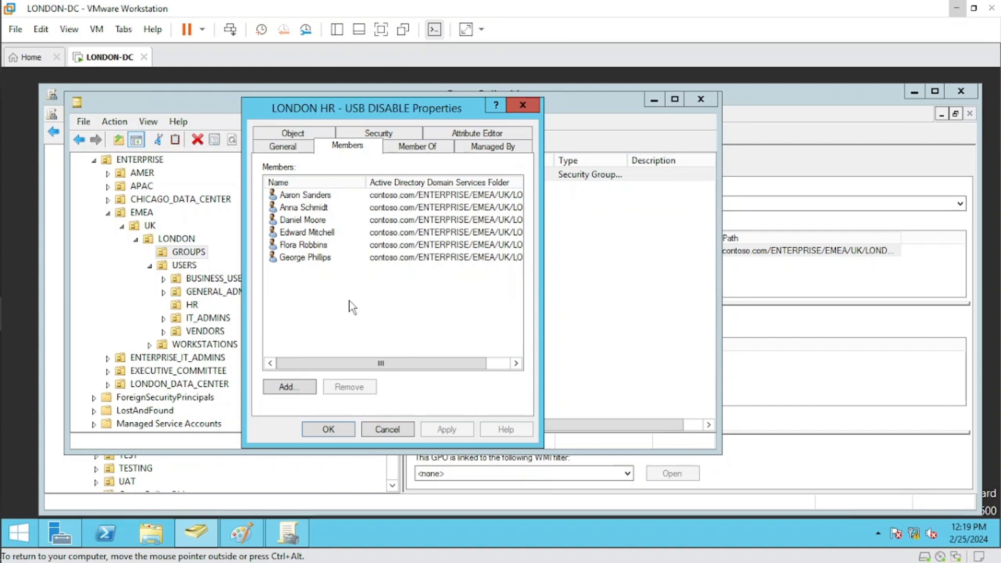
pyautogui.click(523, 105)
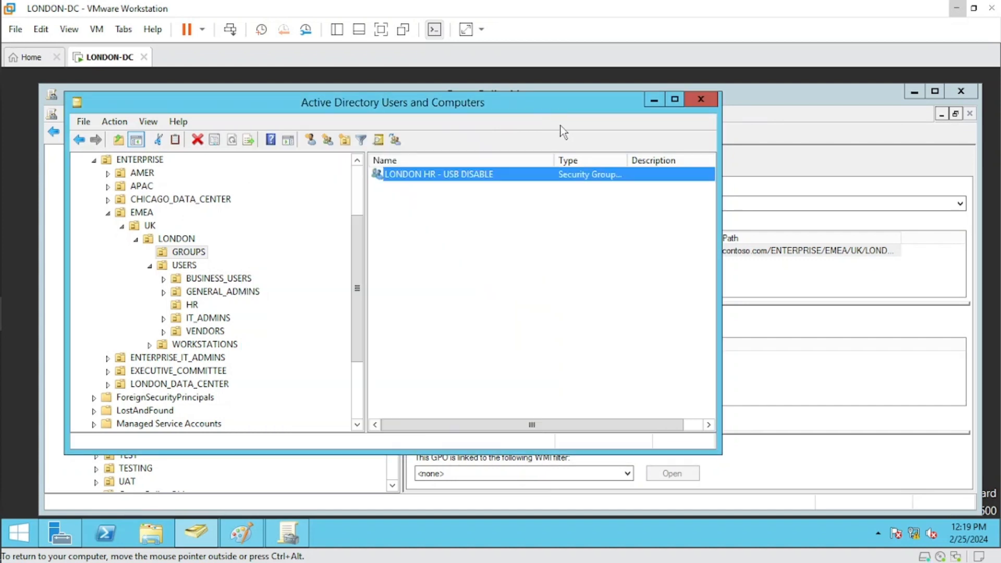
# Switch to Group Policy Management and remove Authenticated Users from the security filtering of the Disable USB GPO.
pyautogui.click(654, 99)
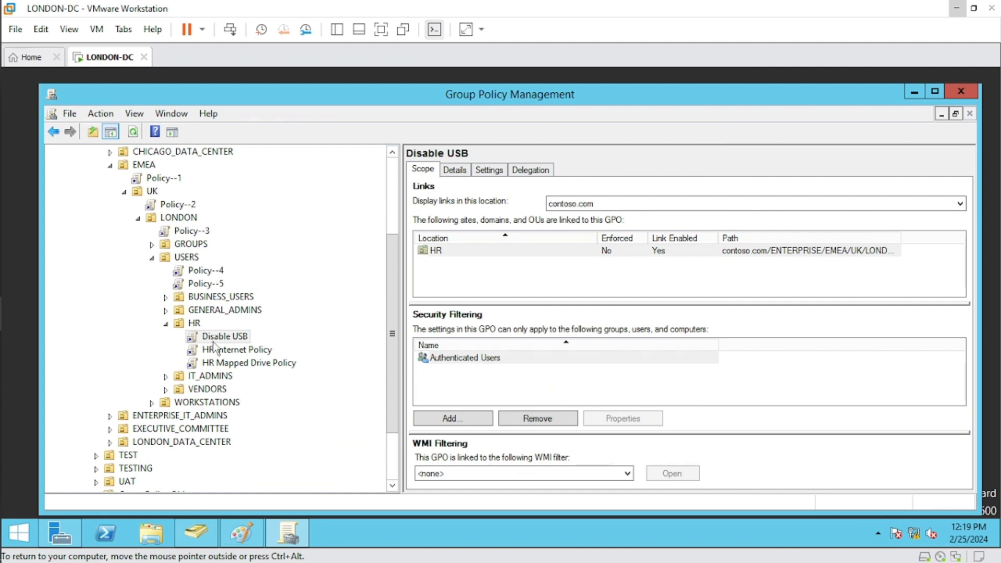
pyautogui.click(481, 360)
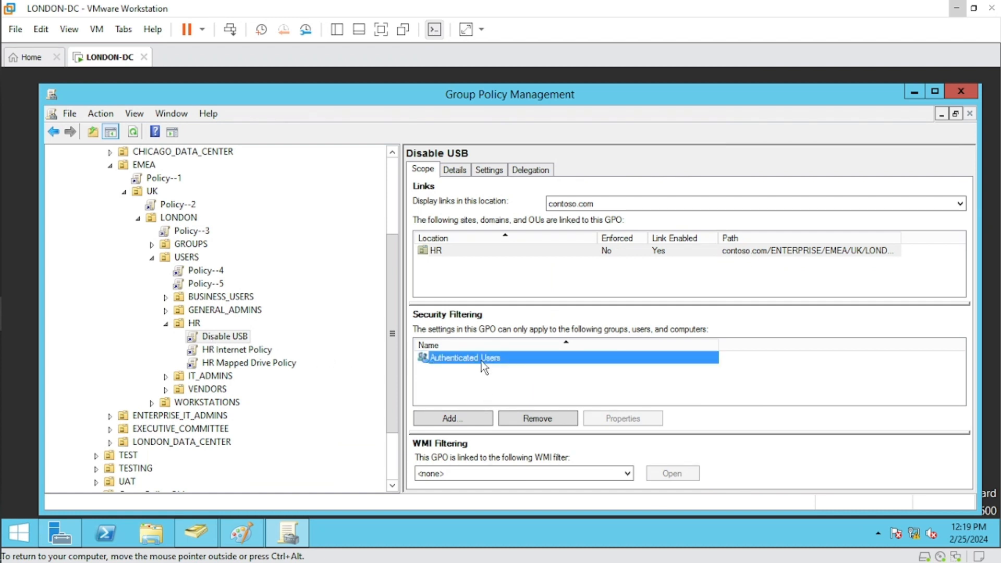
pyautogui.click(487, 388)
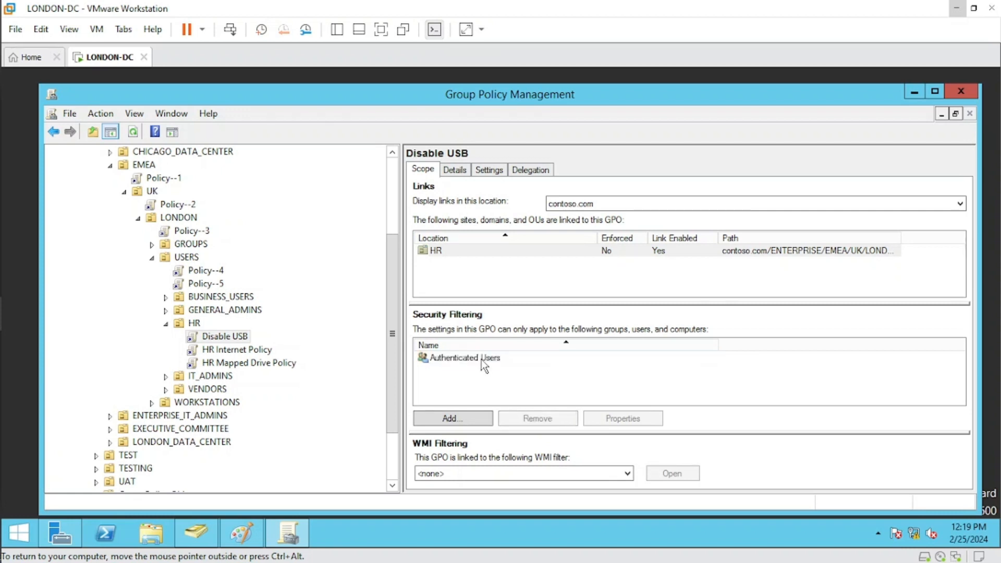
pyautogui.click(481, 359)
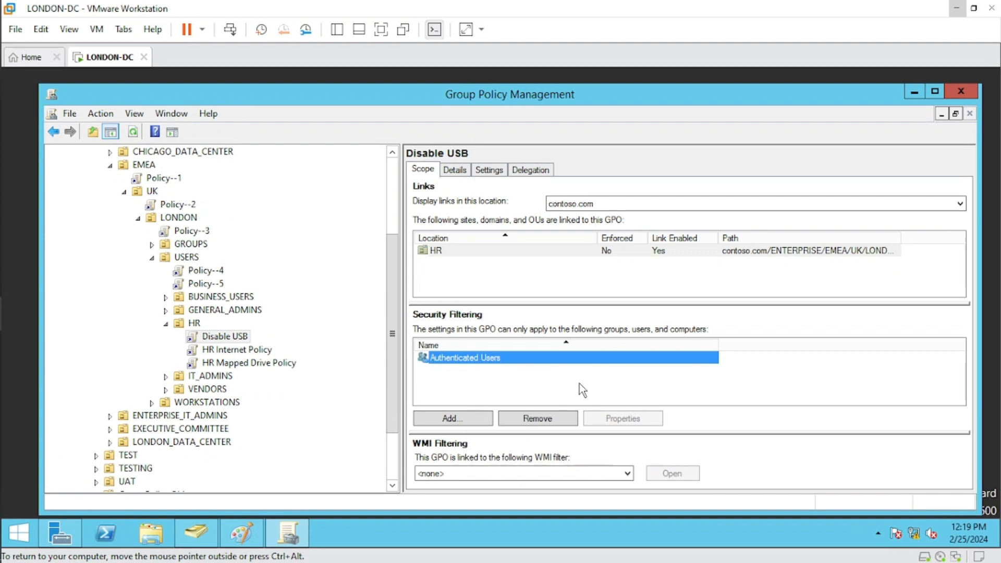
pyautogui.click(536, 416)
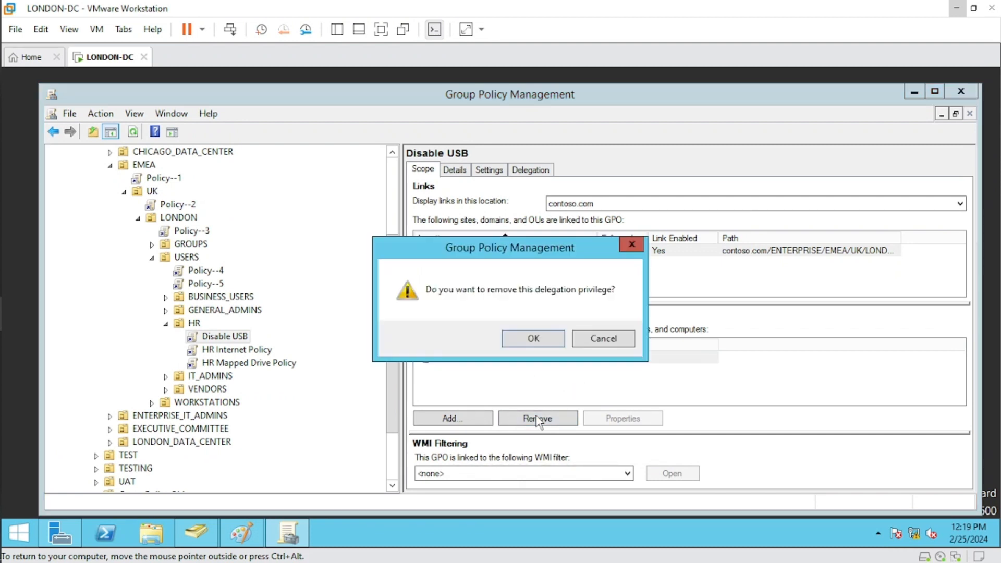
pyautogui.click(523, 347)
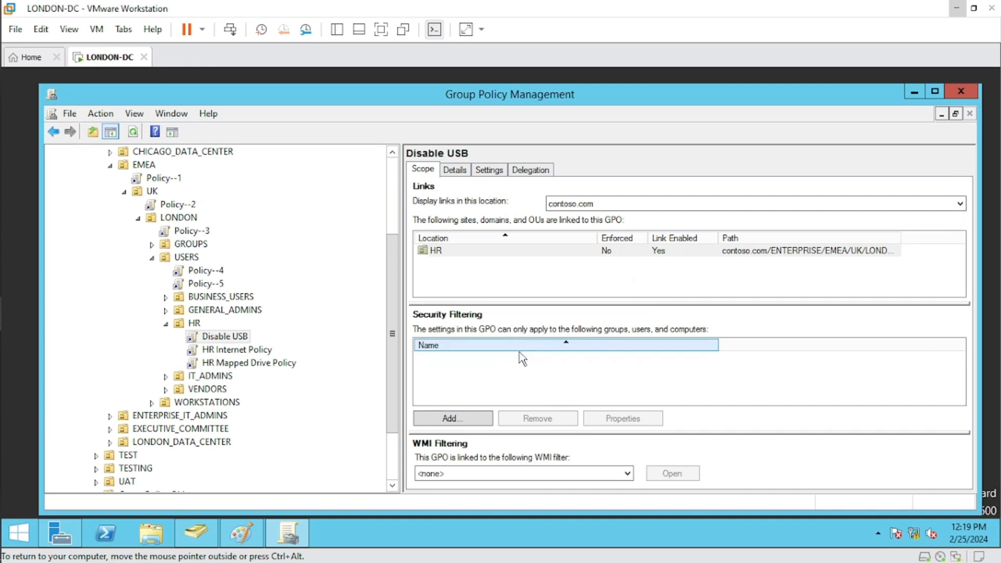
# Add the "LONDON HR - USB DISABLE" group to the security filtering of the Disable USB GPO.
pyautogui.click(464, 417)
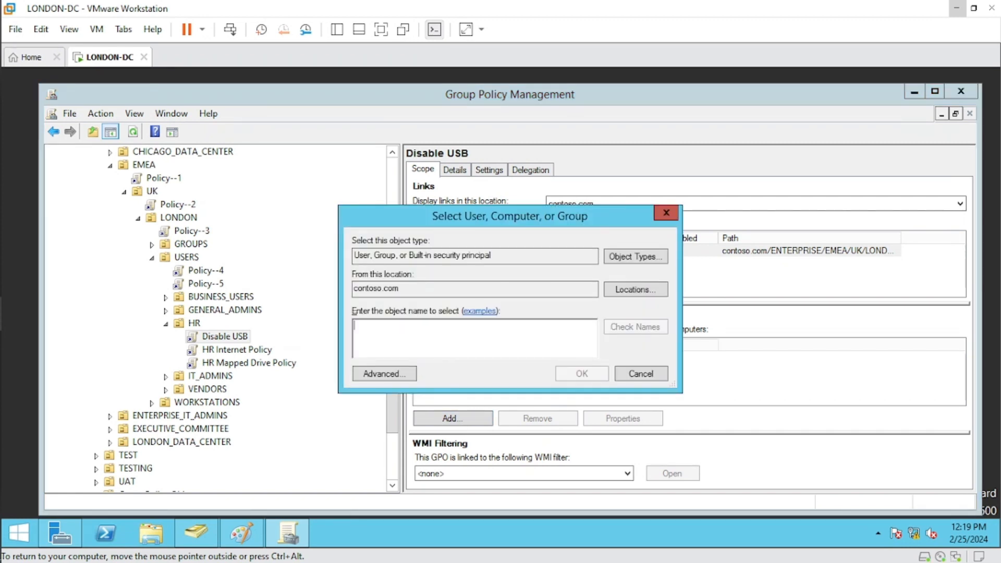
pyautogui.write('londo')
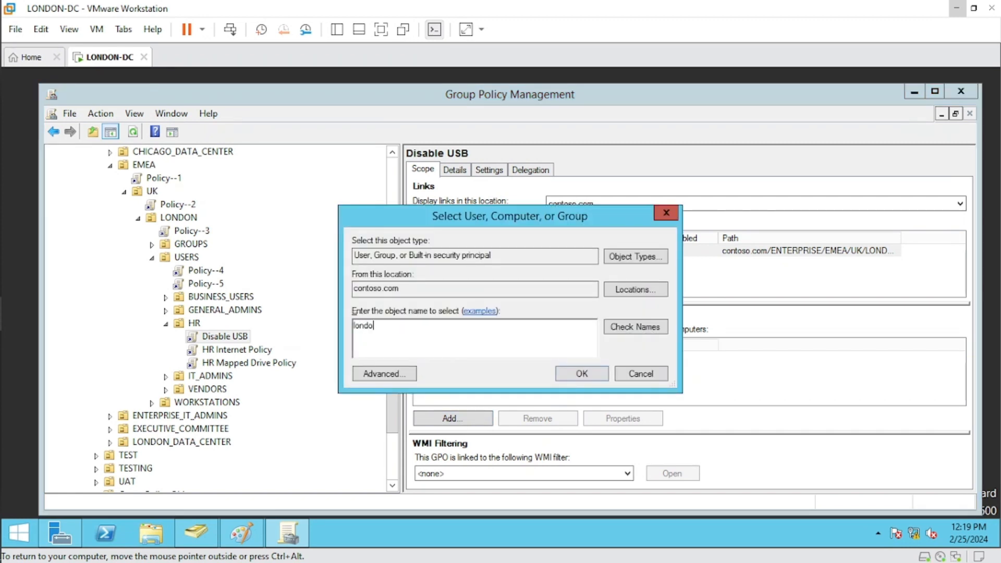
pyautogui.write('n')
pyautogui.click(630, 326)
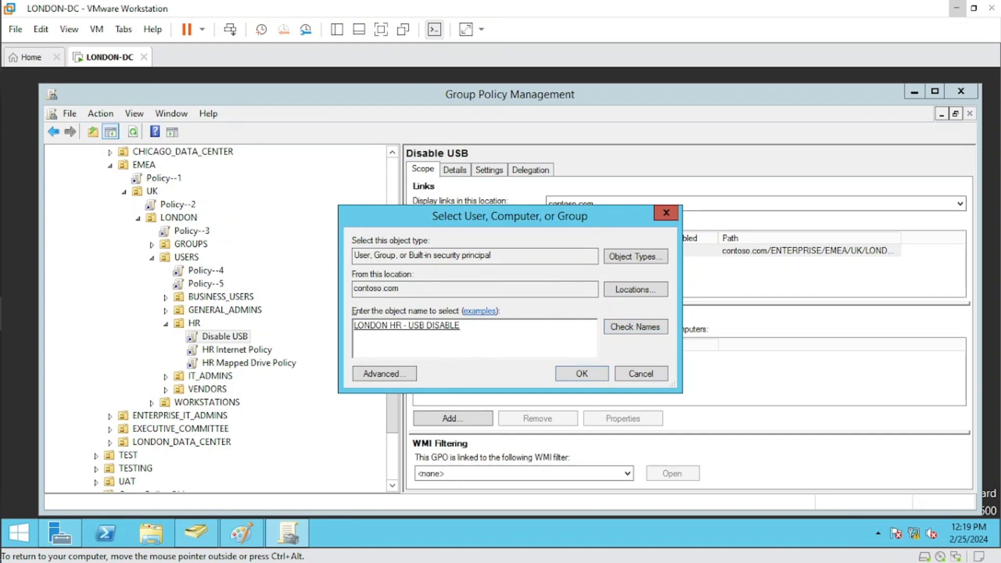
pyautogui.click(581, 374)
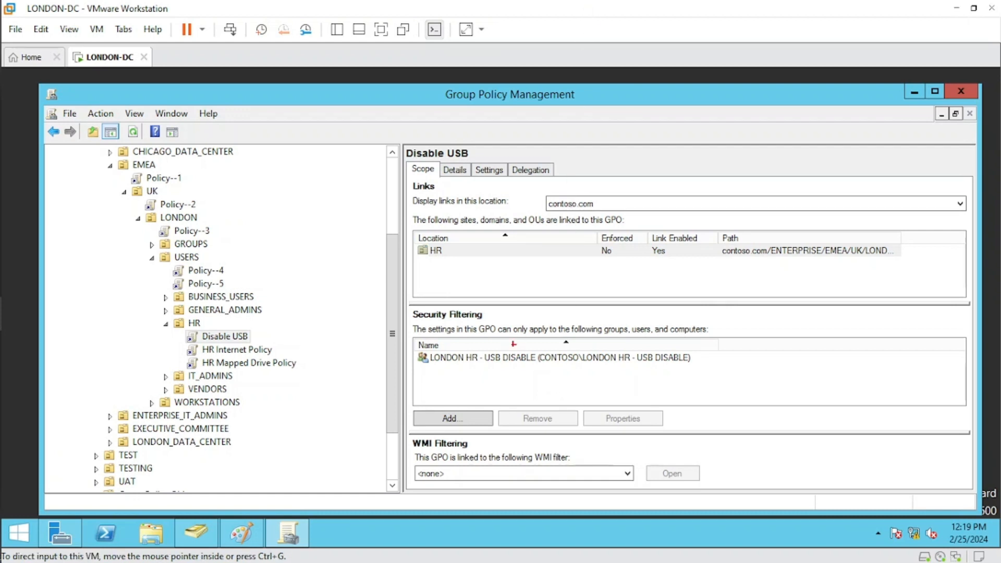
pyautogui.moveTo(409, 305)
pyautogui.mouseDown()
pyautogui.moveTo(520, 361)
pyautogui.moveTo(742, 382)
pyautogui.mouseUp()
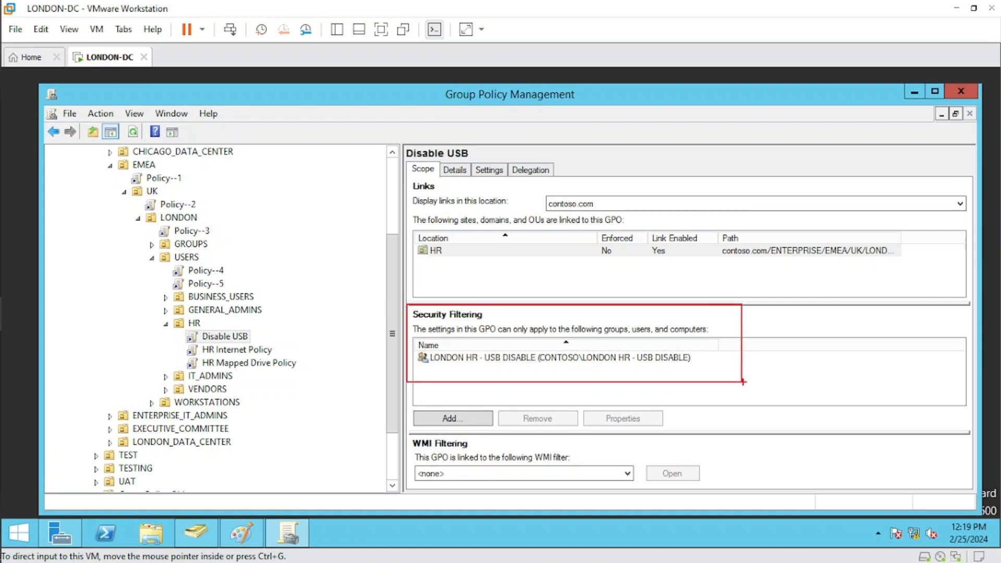